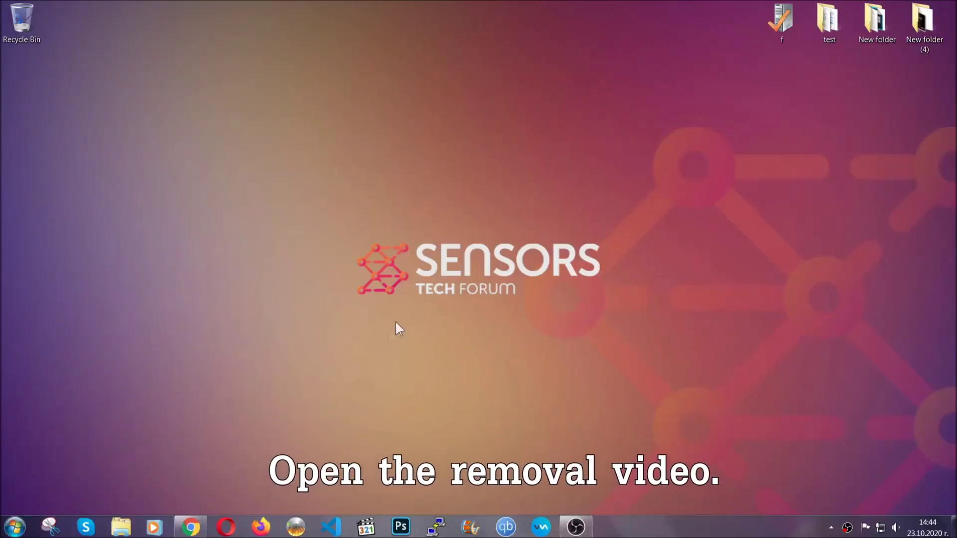
# Restore the Chrome window showing the YouTube ransomware removal video
pyautogui.click(191, 527)
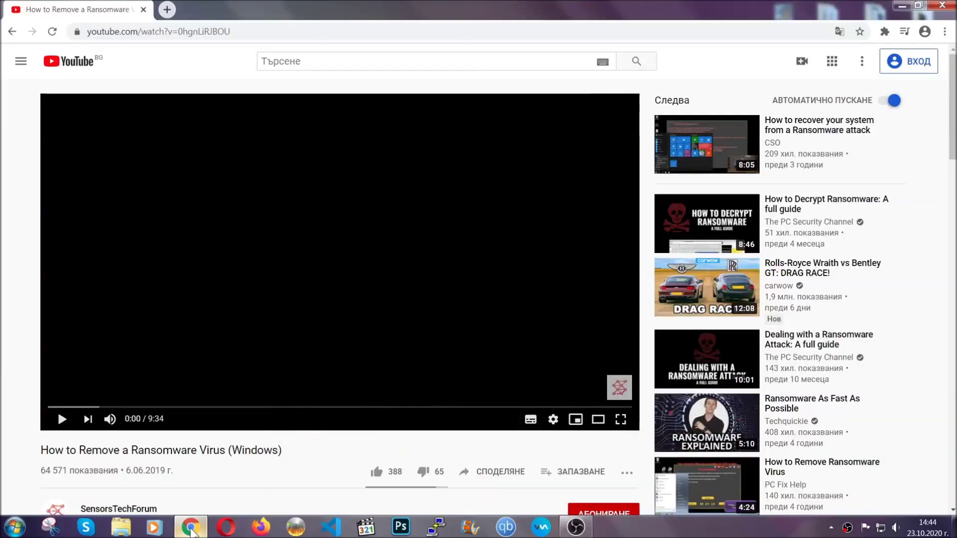
# Follow the description's sensorstechforum link, download SpyHunter-Installer.exe and launch it
pyautogui.scroll(-4, 175, 402)
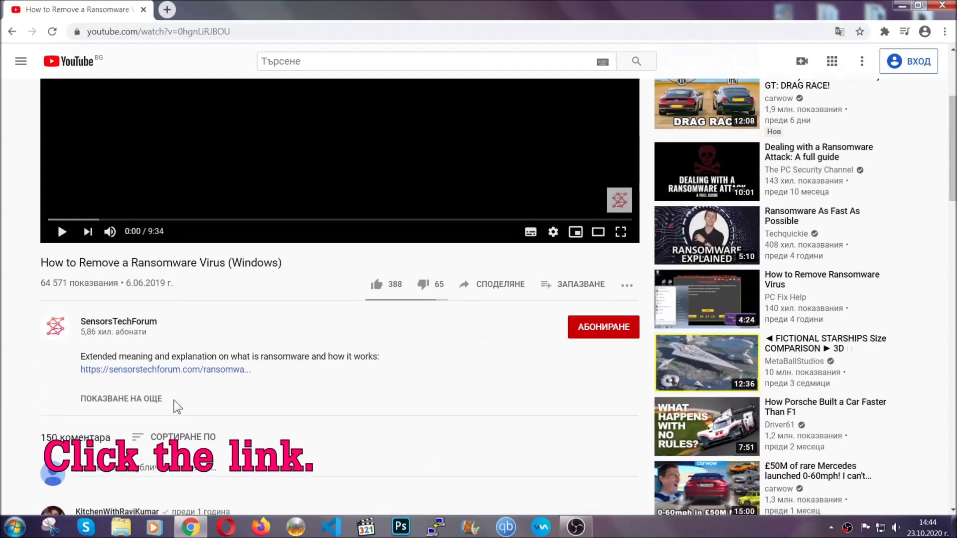
pyautogui.click(191, 372)
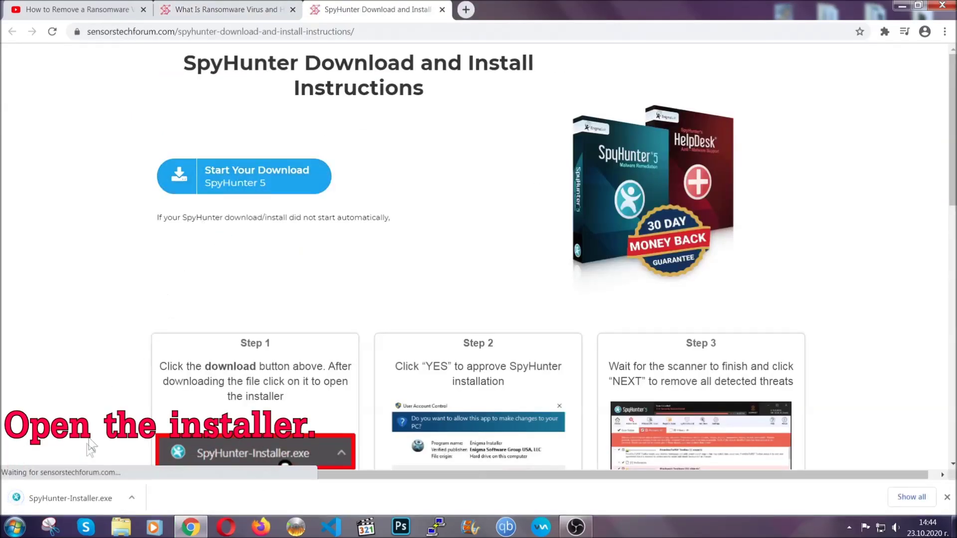
pyautogui.click(71, 500)
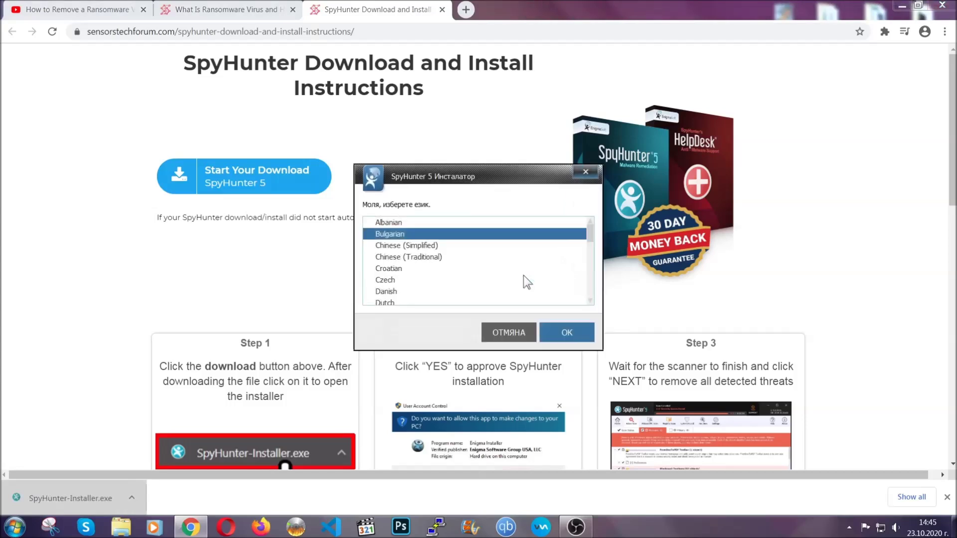
# Install SpyHunter 5 in English, accepting the EULA and Privacy Policy, then close setup
pyautogui.scroll(-2, 494, 274)
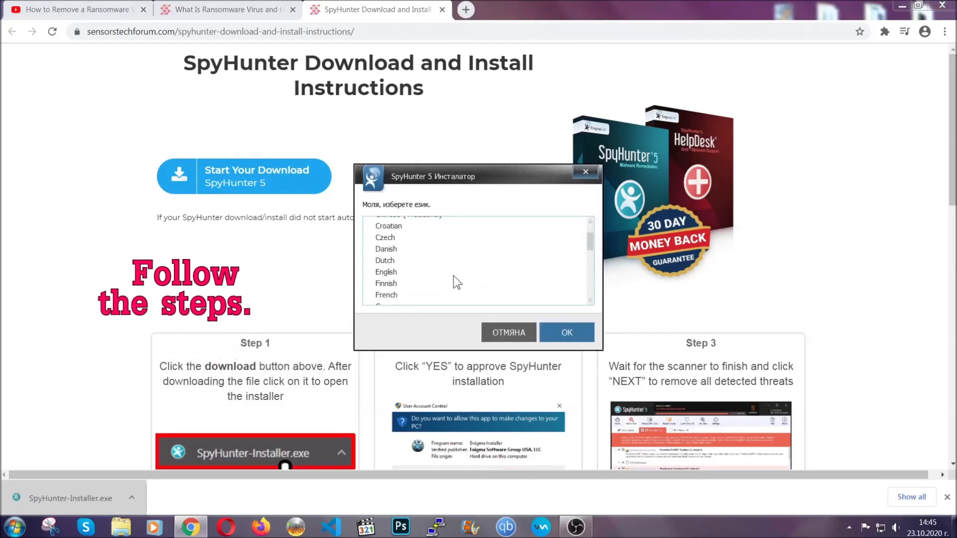
pyautogui.click(450, 272)
pyautogui.click(555, 332)
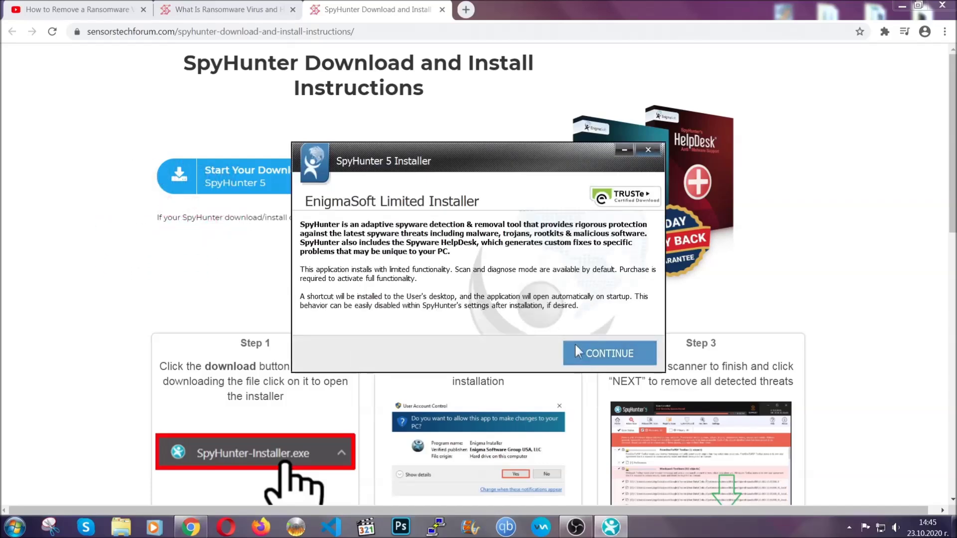
pyautogui.click(575, 343)
pyautogui.click(549, 323)
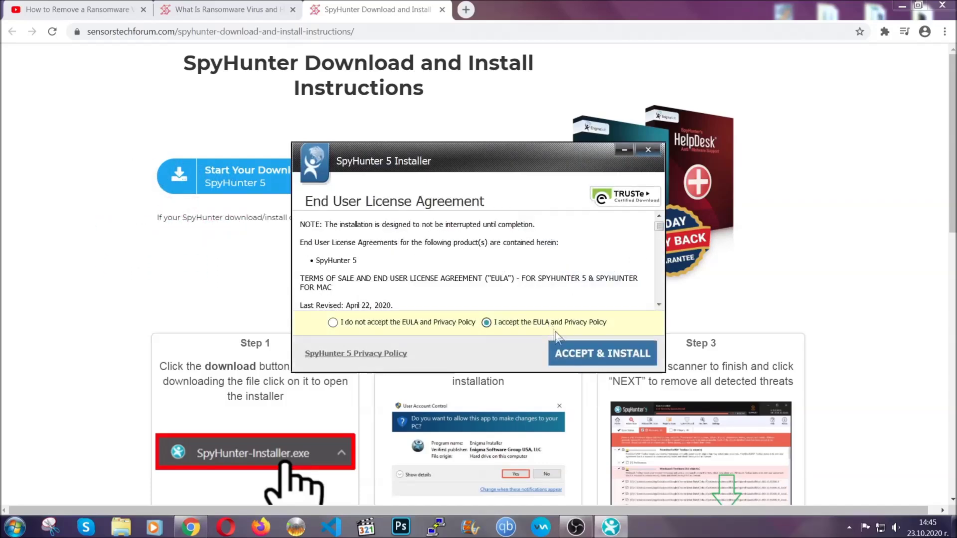
pyautogui.click(572, 351)
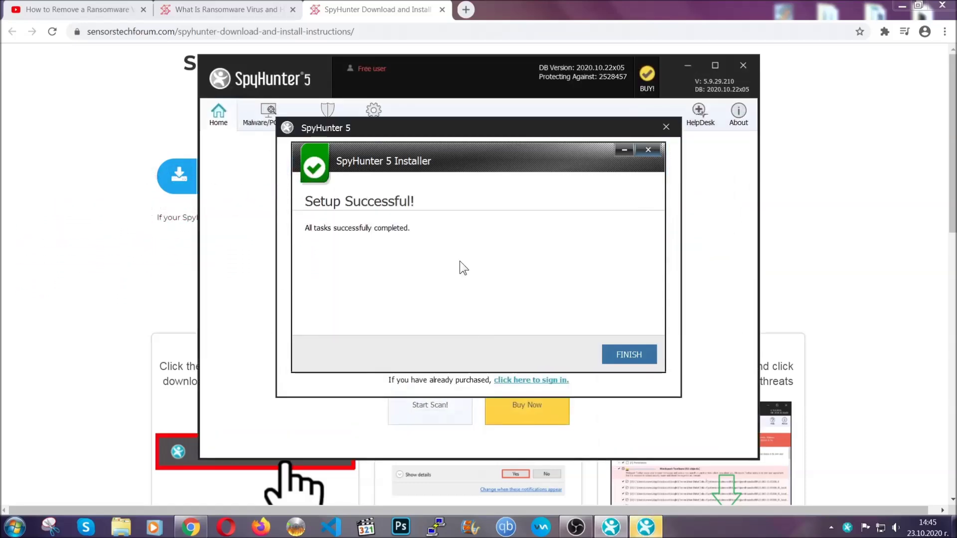
pyautogui.click(611, 356)
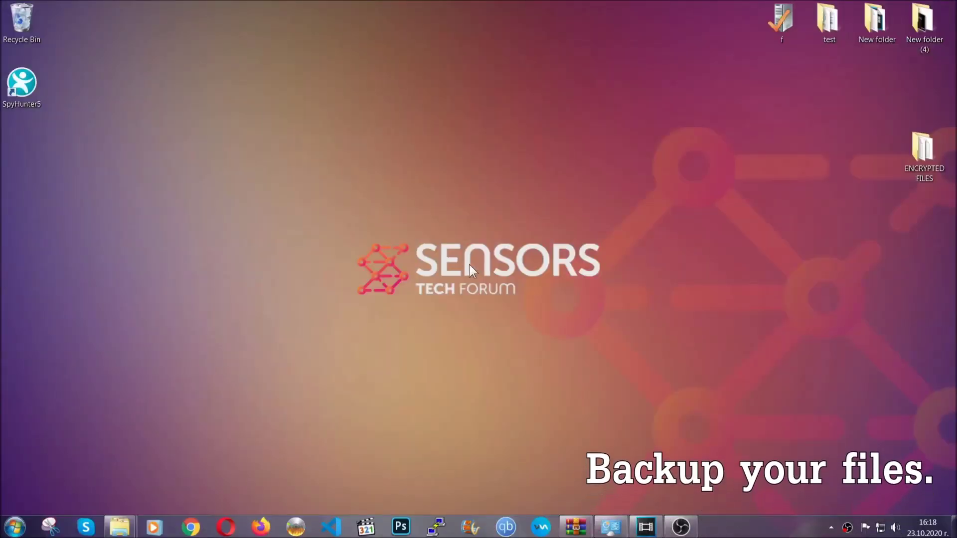
# Copy all six .efji files from the ENCRYPTED FILES folder
pyautogui.doubleClick(917, 153)
pyautogui.moveTo(359, 247); pyautogui.dragTo(750, 185)
pyautogui.rightClick(751, 184)
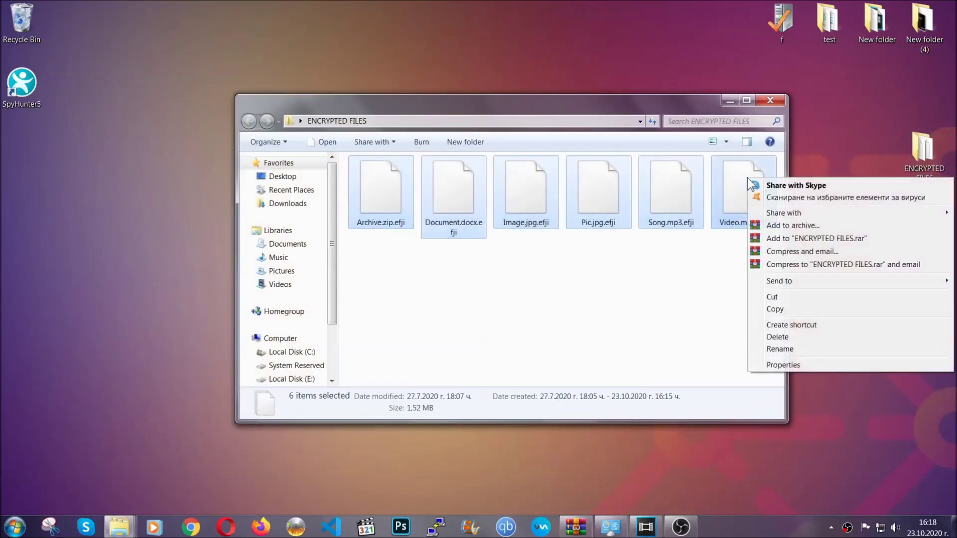
pyautogui.click(774, 310)
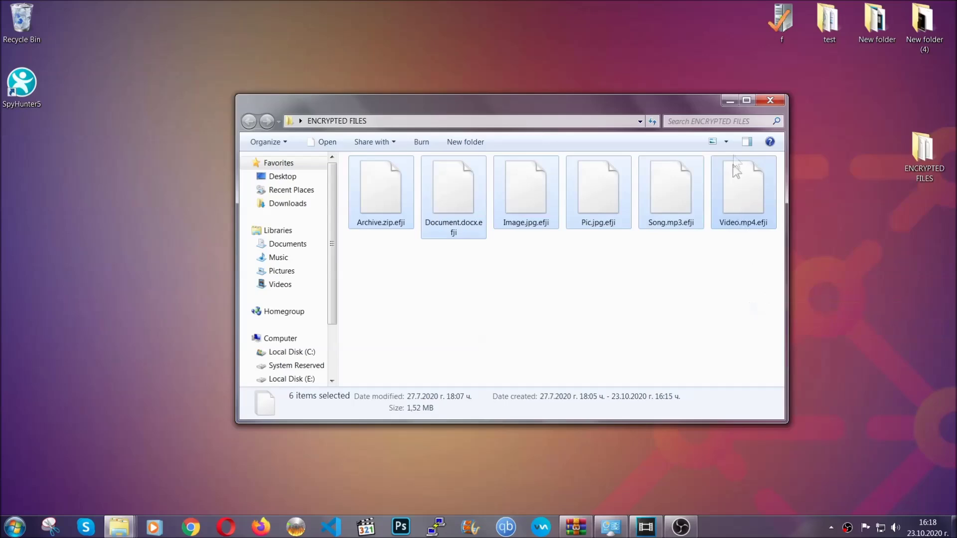
# Paste the six files onto FLASH DRIVE (H:) and close the drive window
pyautogui.click(729, 101)
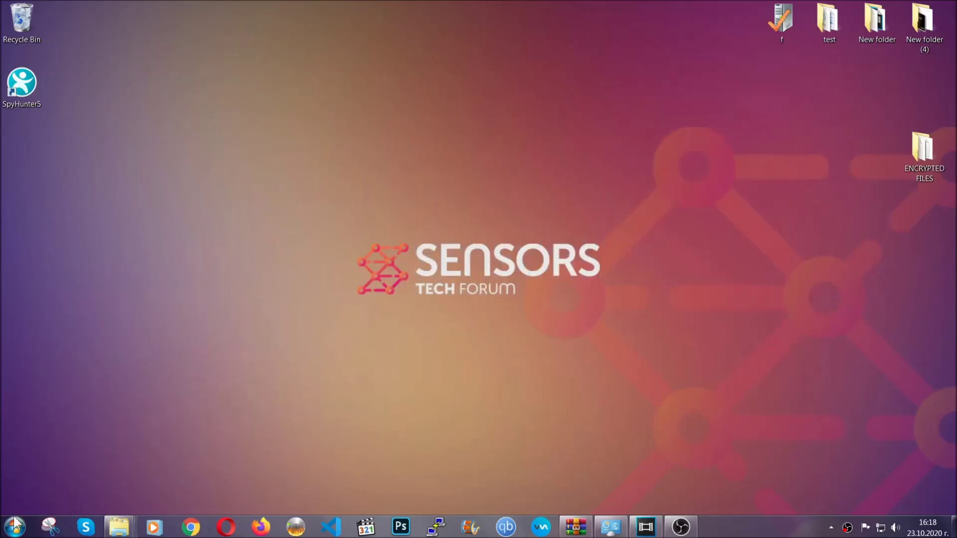
pyautogui.click(15, 526)
pyautogui.click(181, 372)
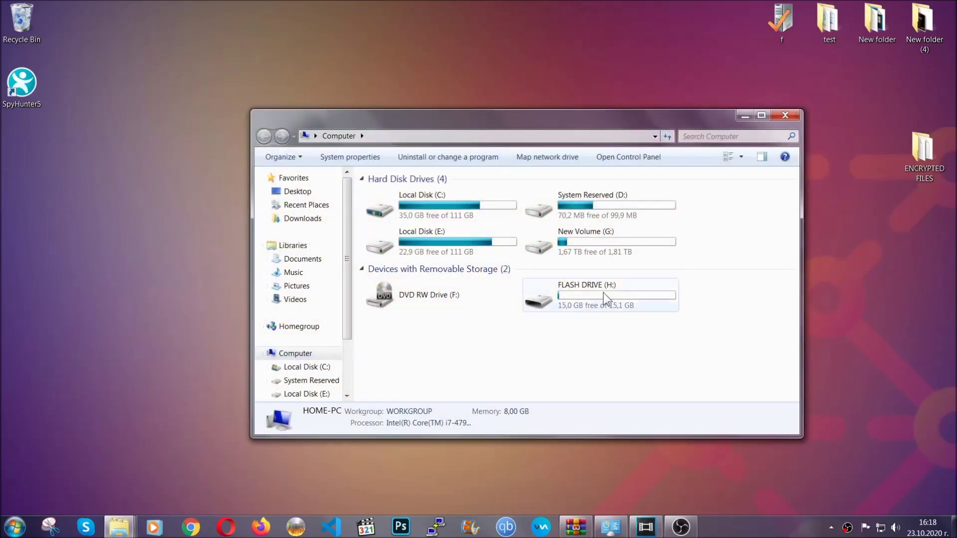
pyautogui.doubleClick(603, 292)
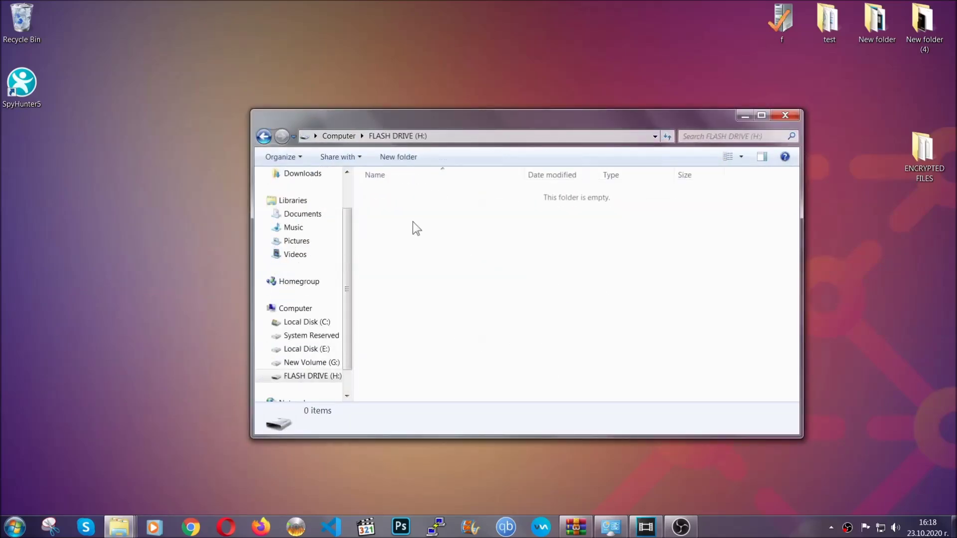
pyautogui.rightClick(413, 222)
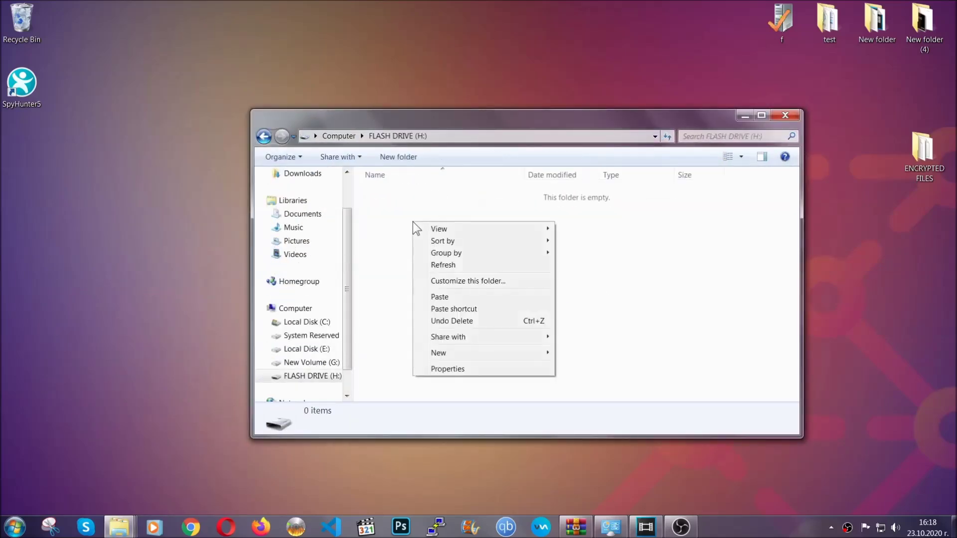
pyautogui.click(439, 298)
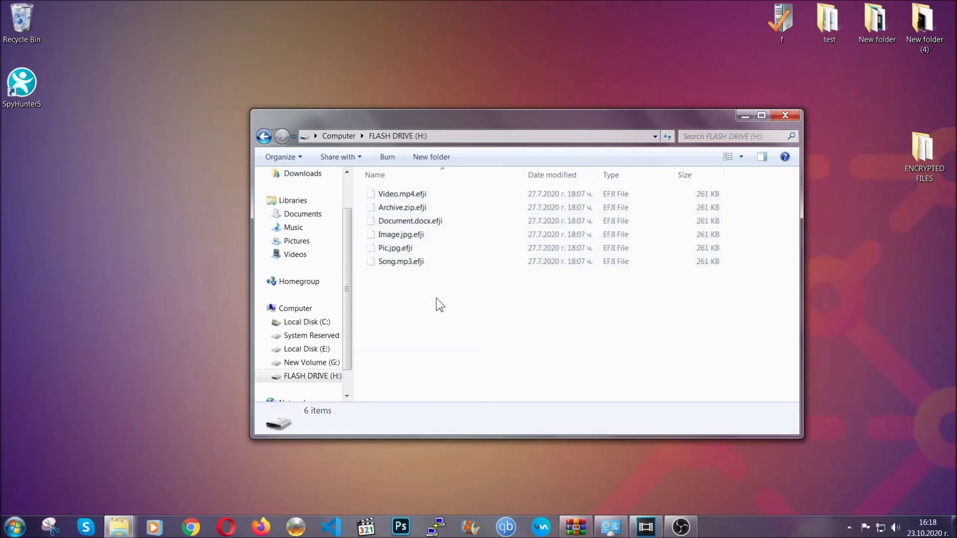
pyautogui.click(786, 116)
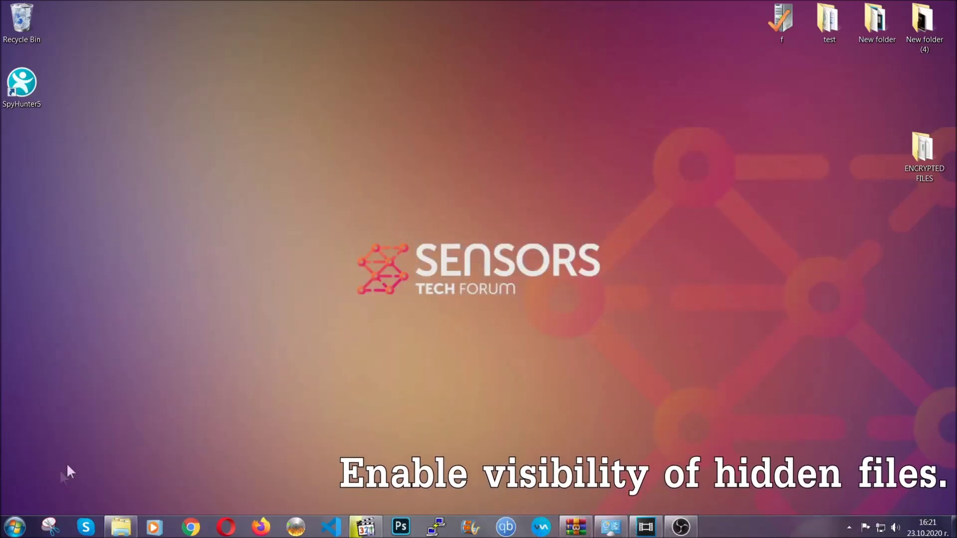
# Find 'show hidden files and folders' in Start search and enable showing hidden files, folders and drives
pyautogui.click(14, 527)
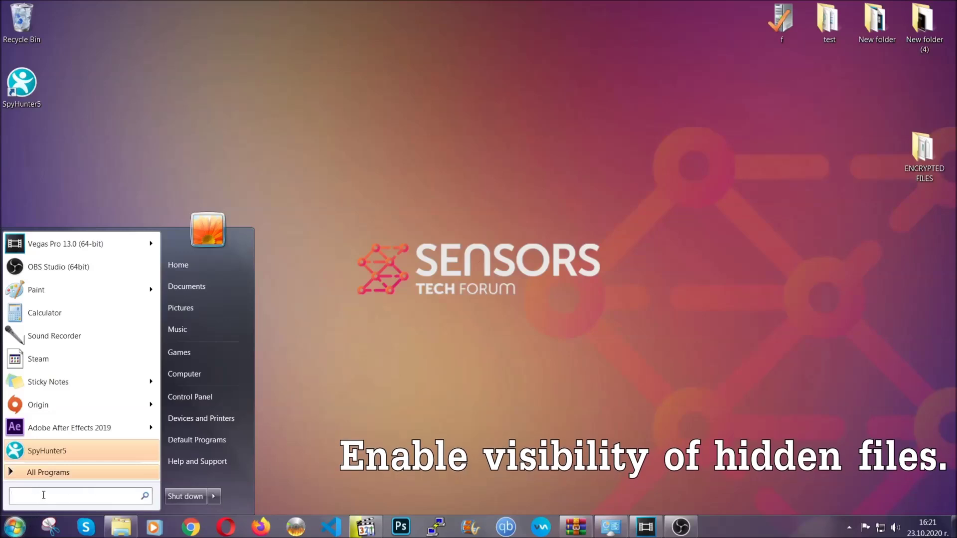
pyautogui.click(43, 493)
pyautogui.write('showh')
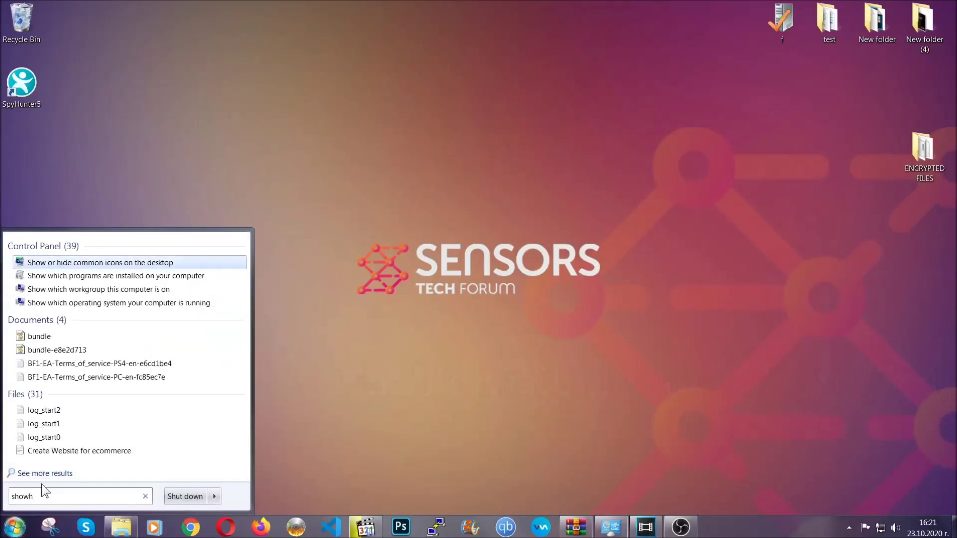
pyautogui.press('BackSpace')
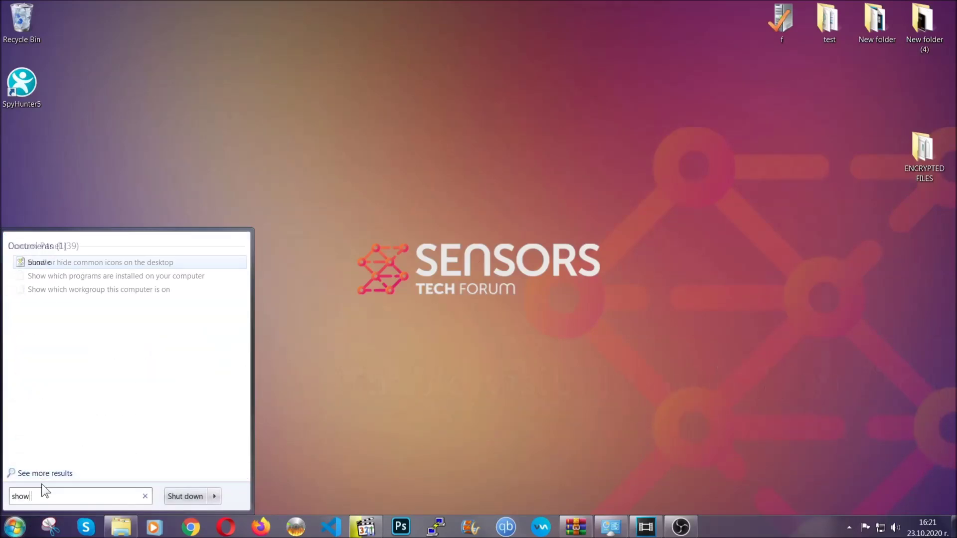
pyautogui.write('hidden files and folders')
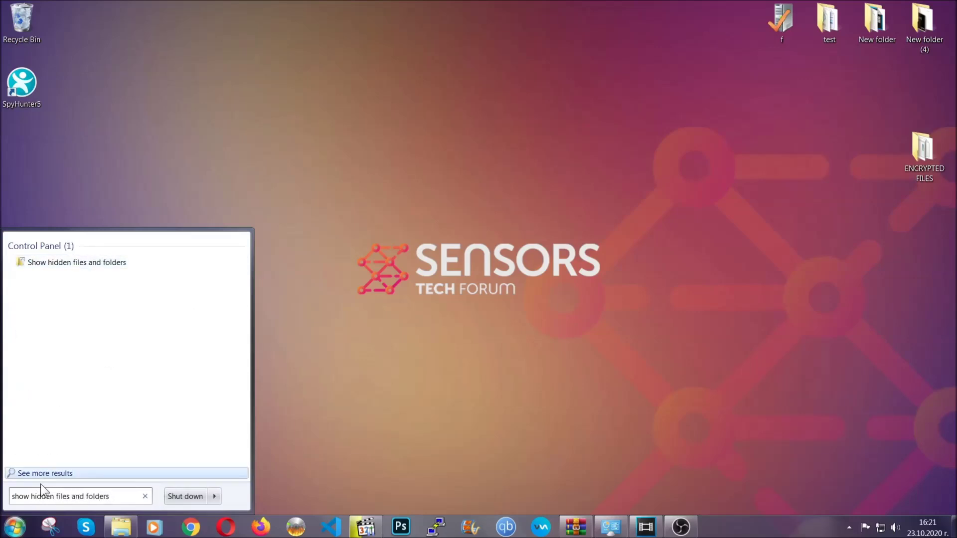
pyautogui.click(114, 265)
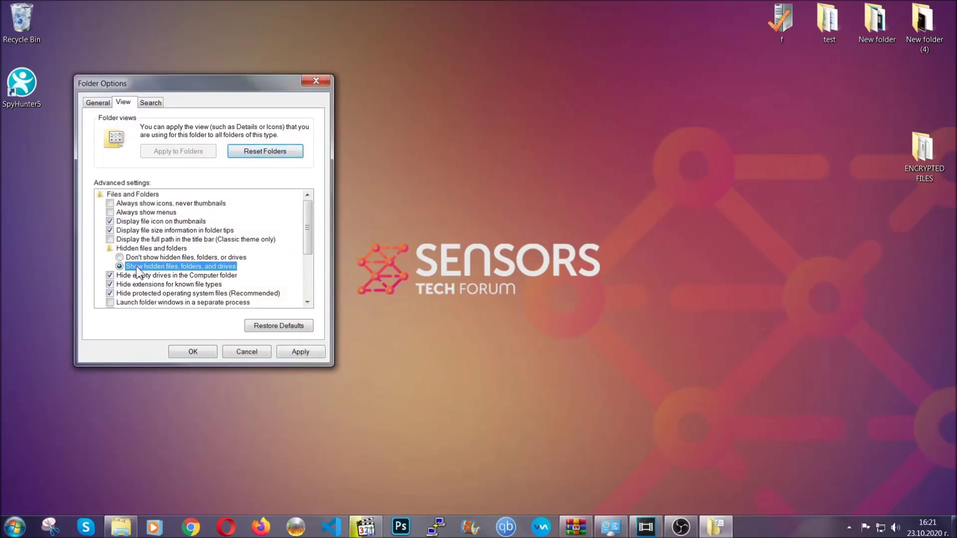
pyautogui.click(297, 355)
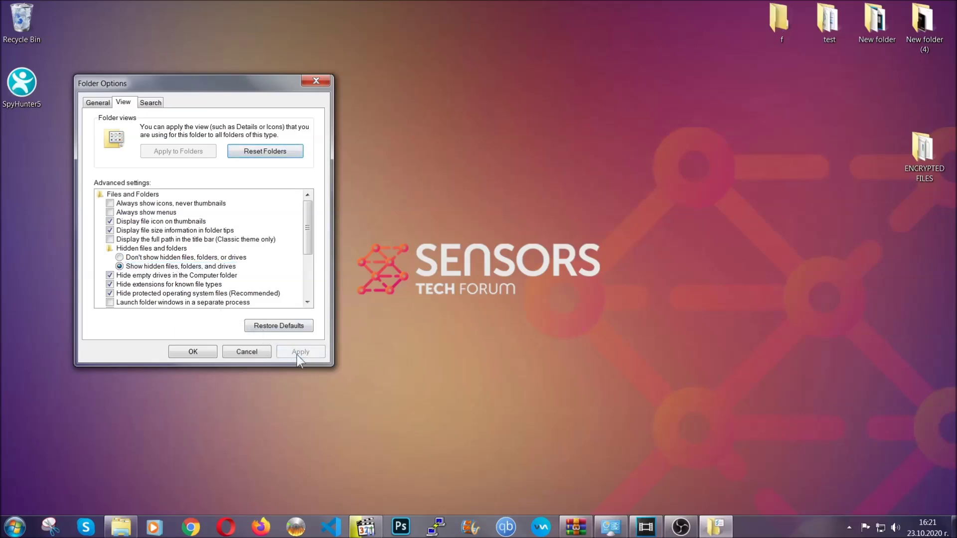
pyautogui.click(191, 352)
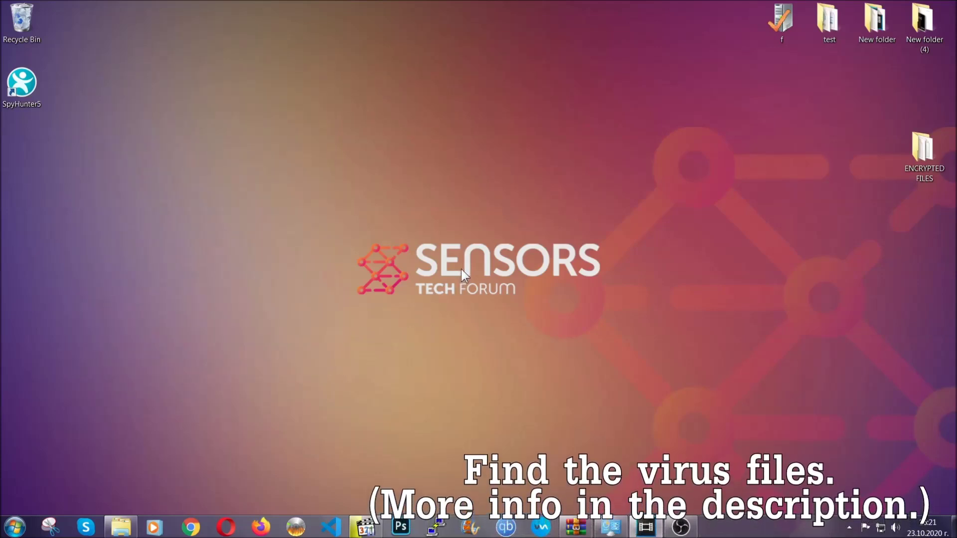
# Search Computer for 'fileextension:exe Example Virus Name' and select the EXAMPLE VIRUS NAME result
pyautogui.click(15, 527)
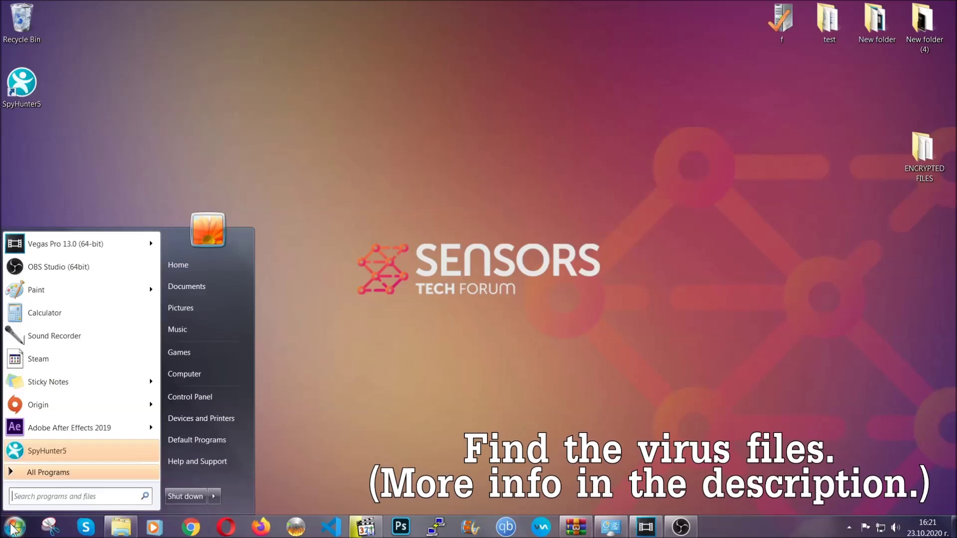
pyautogui.click(198, 375)
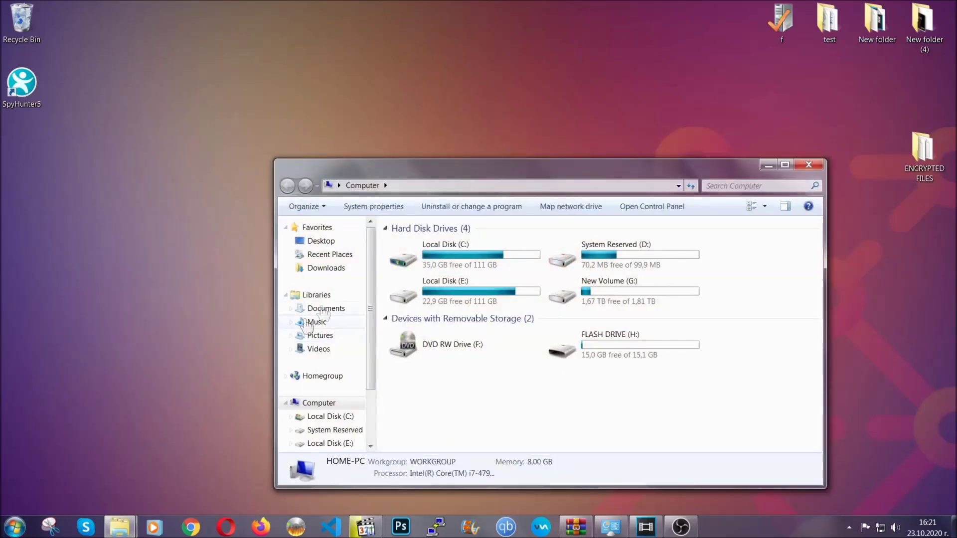
pyautogui.moveTo(521, 176); pyautogui.dragTo(457, 129)
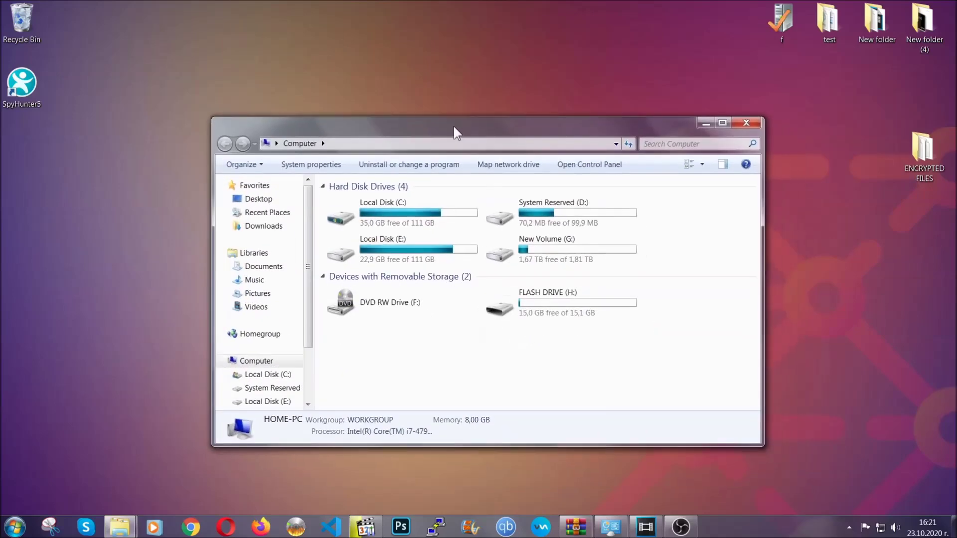
pyautogui.click(651, 143)
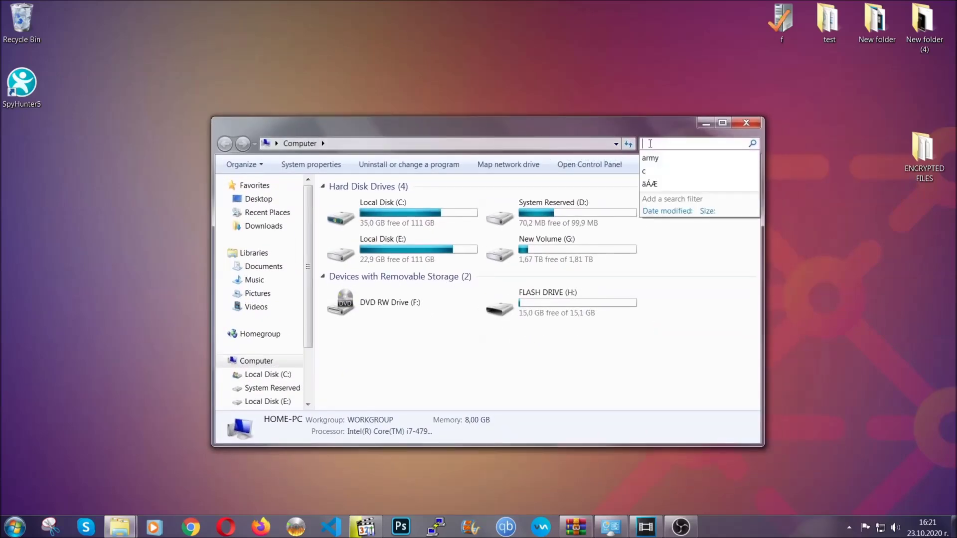
pyautogui.write('fileextension')
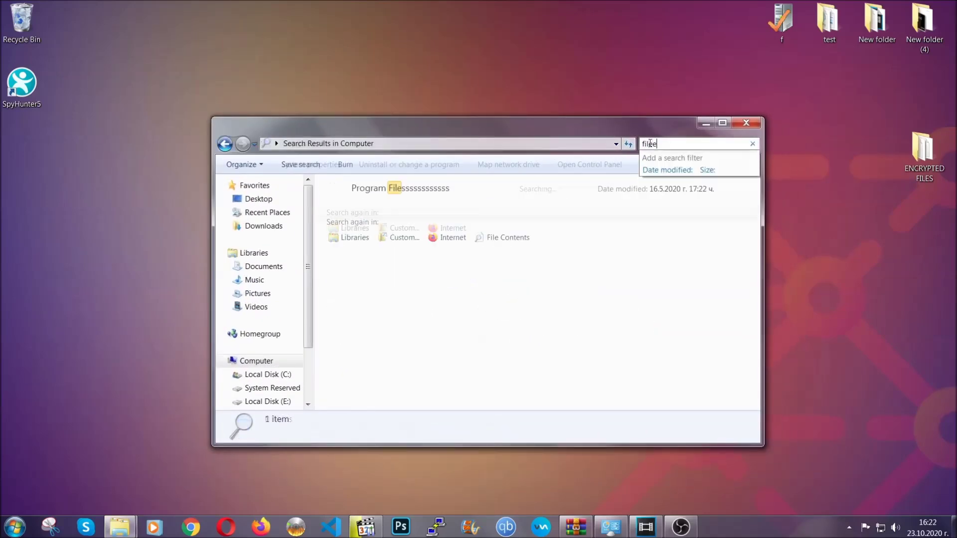
pyautogui.write(':exe ')
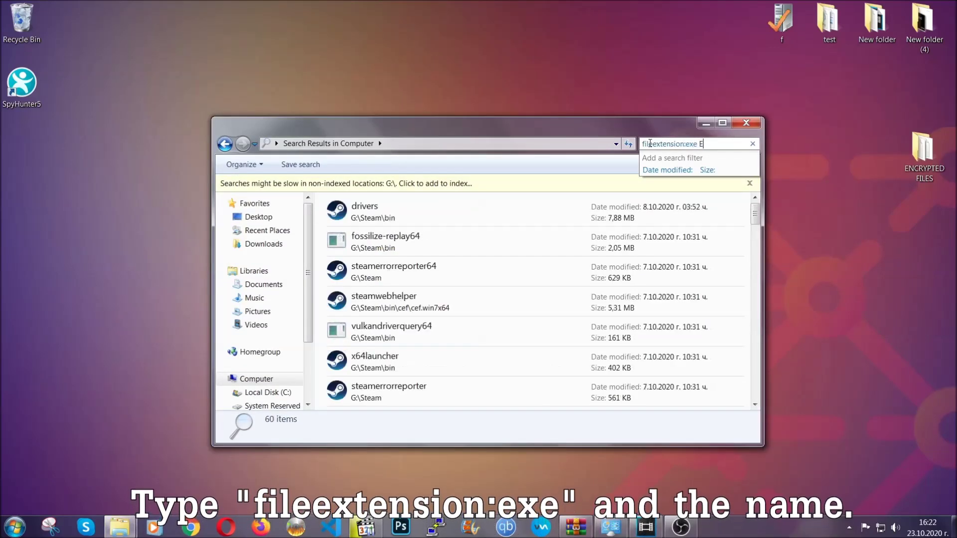
pyautogui.write('Example Virus Name')
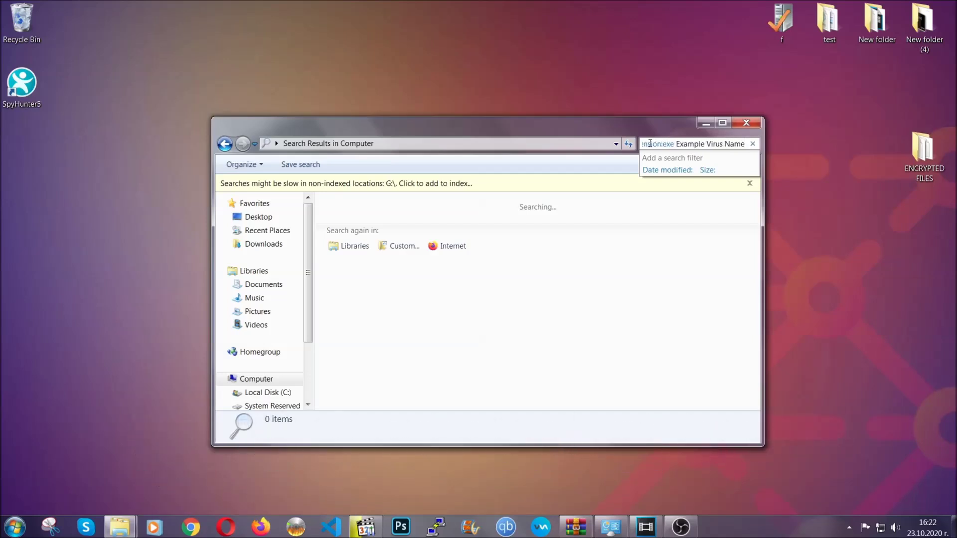
pyautogui.press('Return')
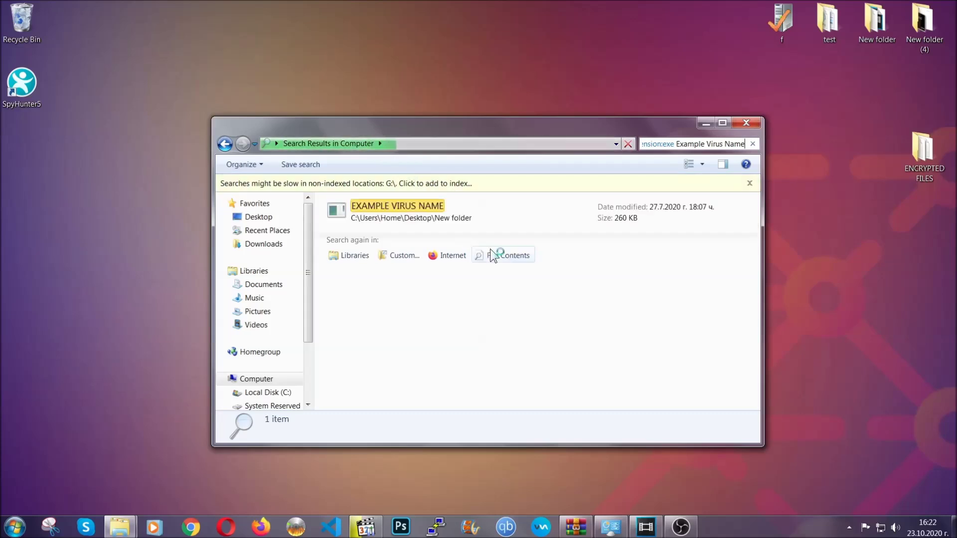
pyautogui.click(418, 204)
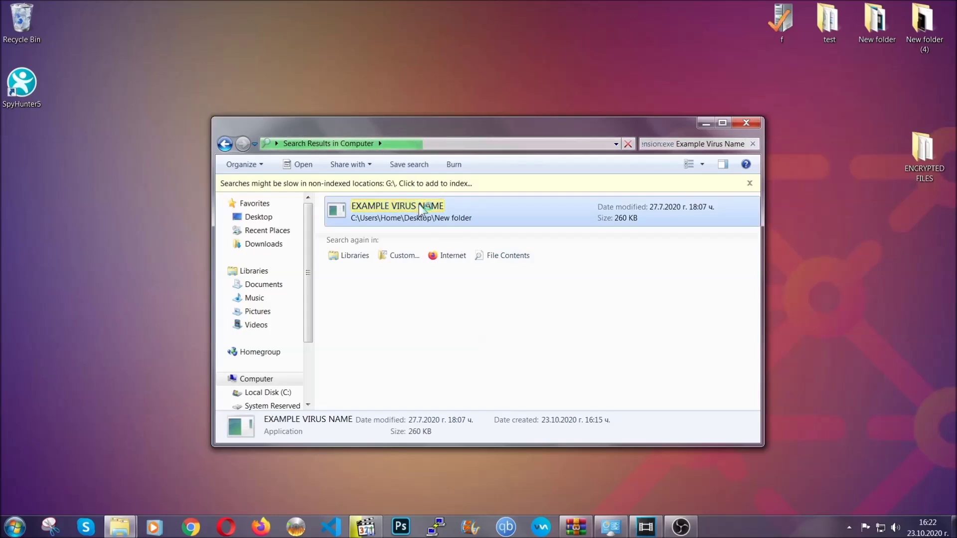
# Delete the EXAMPLE VIRUS NAME executable, confirm the Recycle Bin move, and close Explorer
pyautogui.rightClick(419, 205)
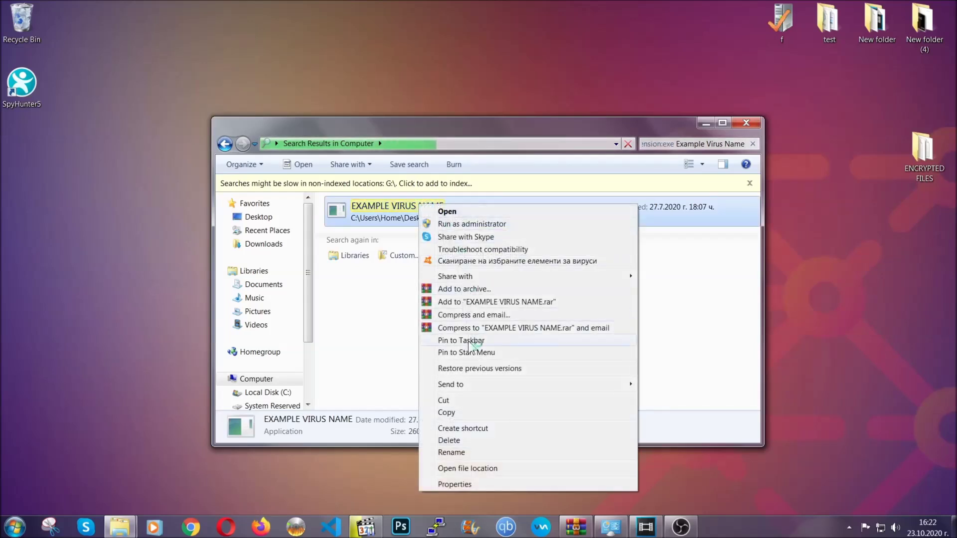
pyautogui.click(462, 440)
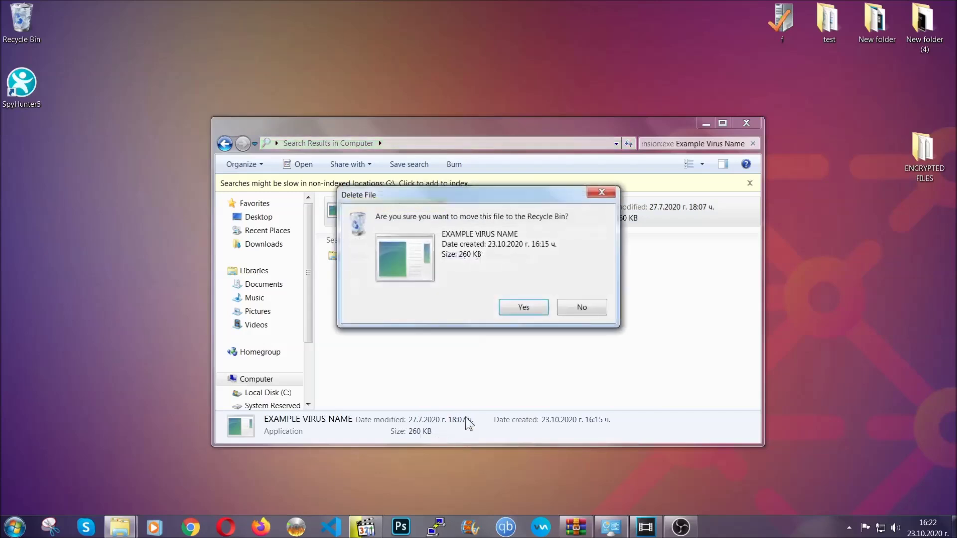
pyautogui.click(524, 307)
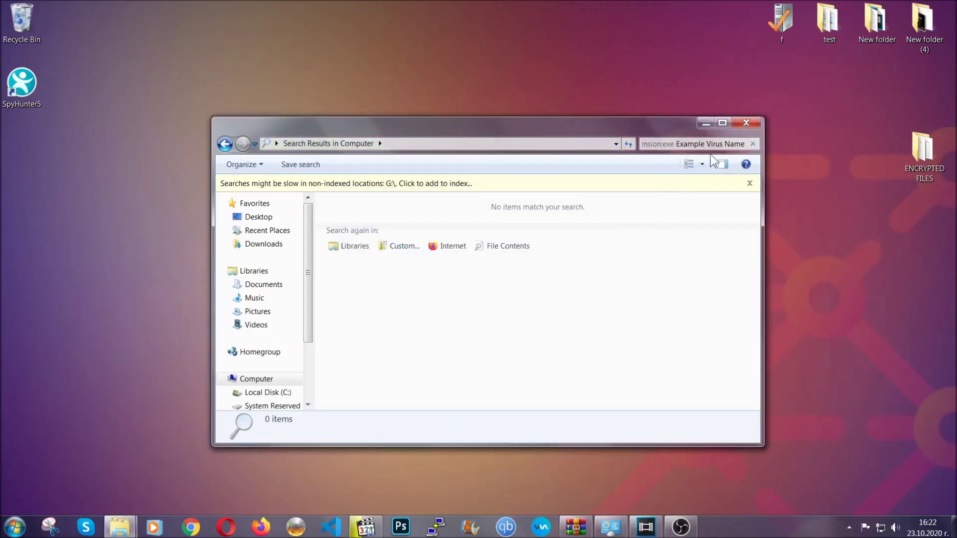
pyautogui.click(746, 122)
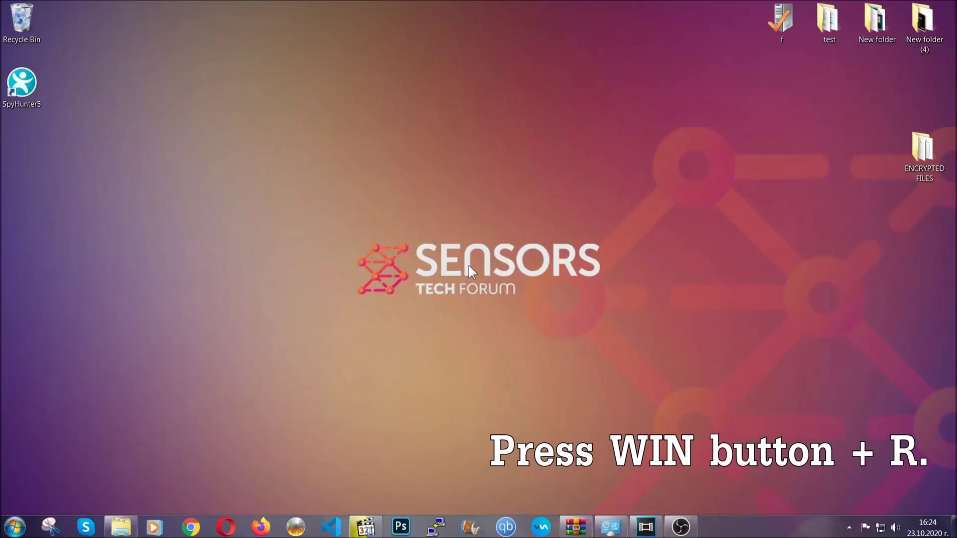
# Run REGEDIT from the Win+R dialog, replacing the old cmd entry
pyautogui.press('super+r')
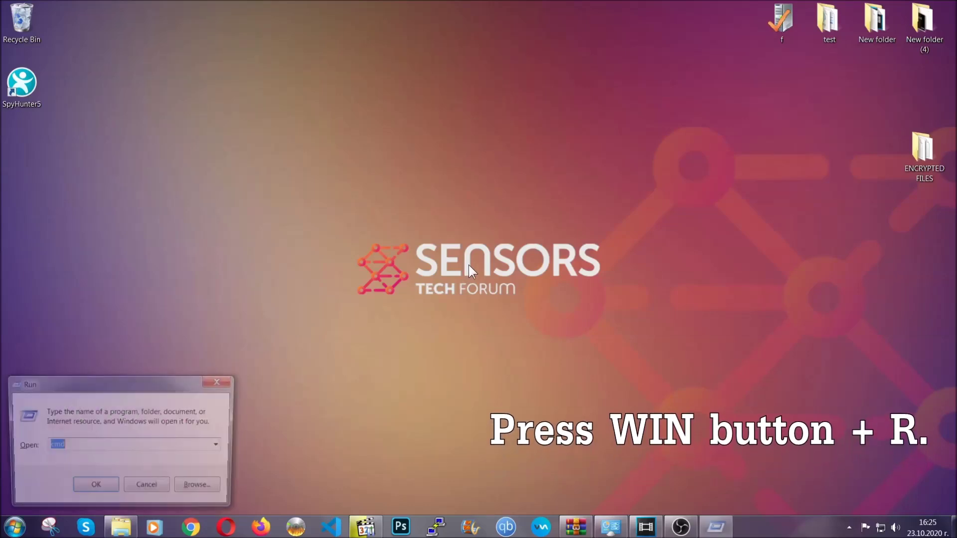
pyautogui.click(91, 453)
pyautogui.doubleClick(92, 453)
pyautogui.write('REG')
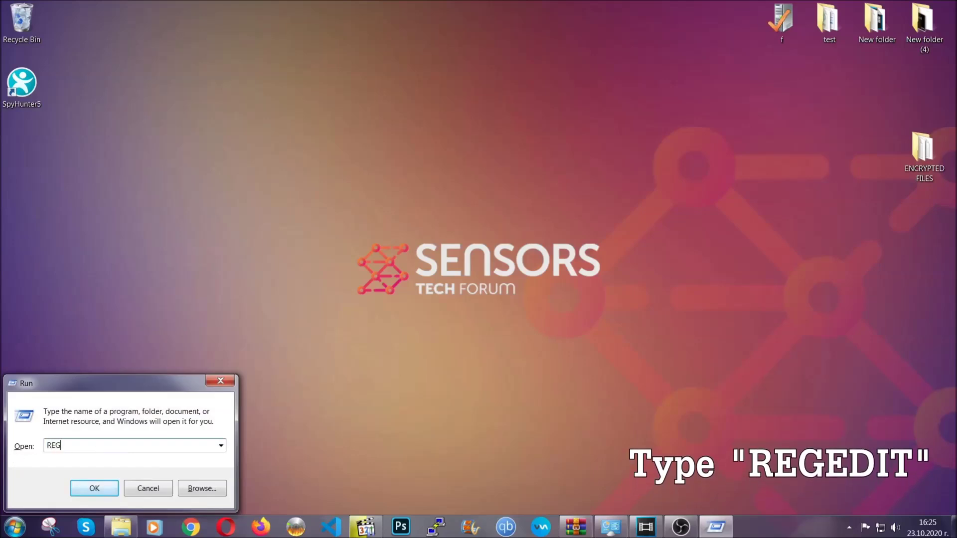
pyautogui.write('EDIT')
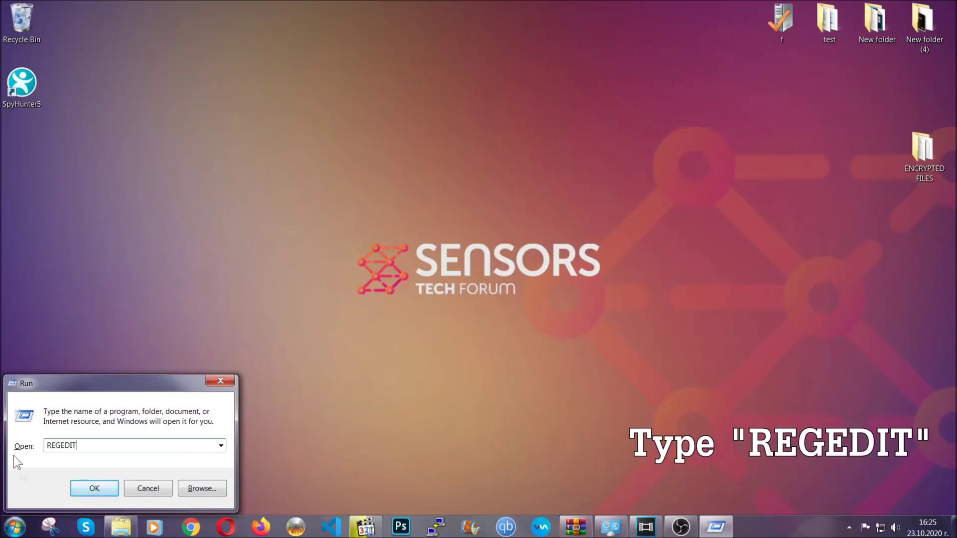
pyautogui.click(84, 487)
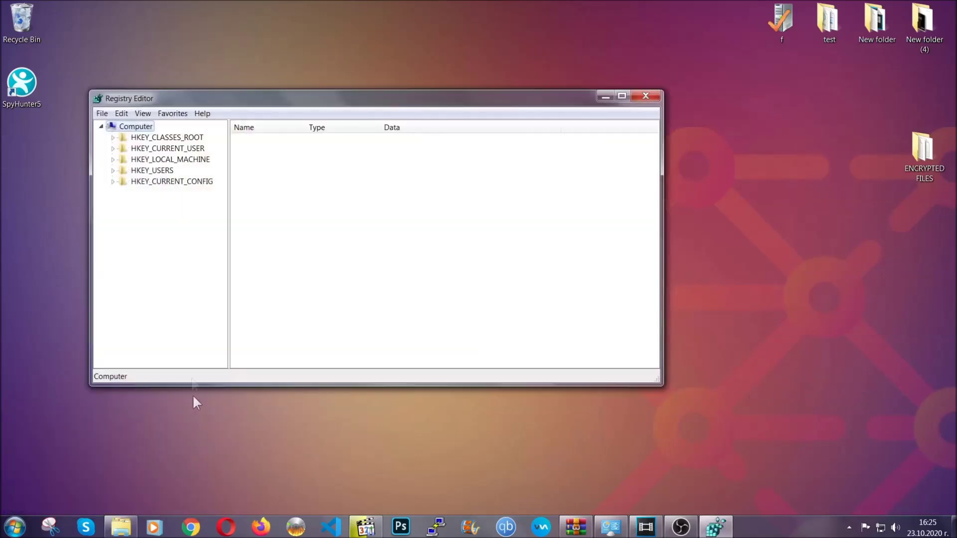
# Export the whole registry (range All) to the Desktop as BACKUP.reg
pyautogui.click(102, 113)
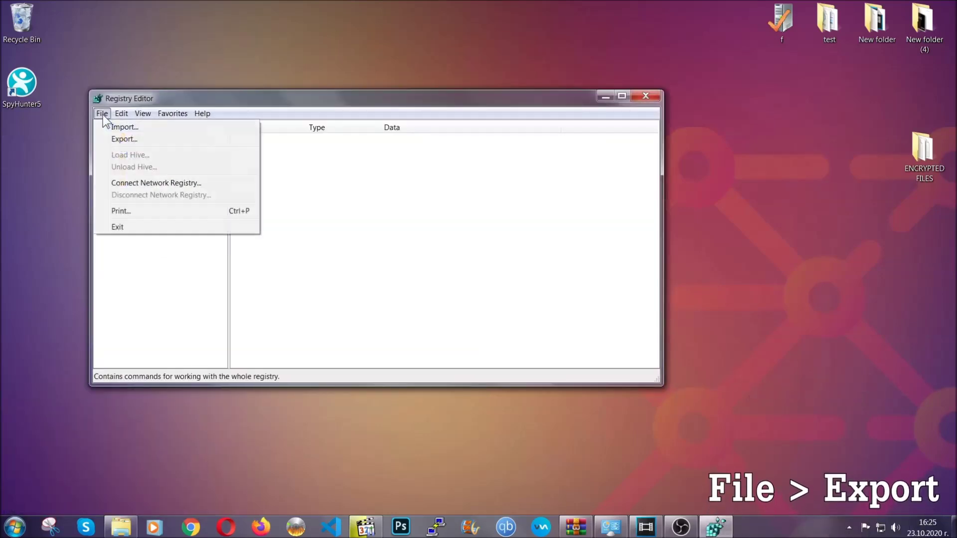
pyautogui.click(124, 139)
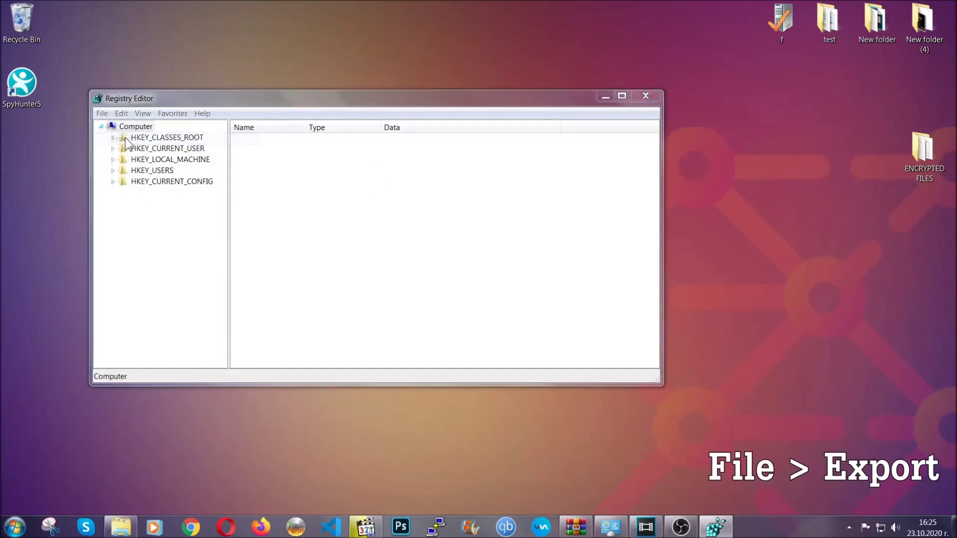
pyautogui.click(124, 210)
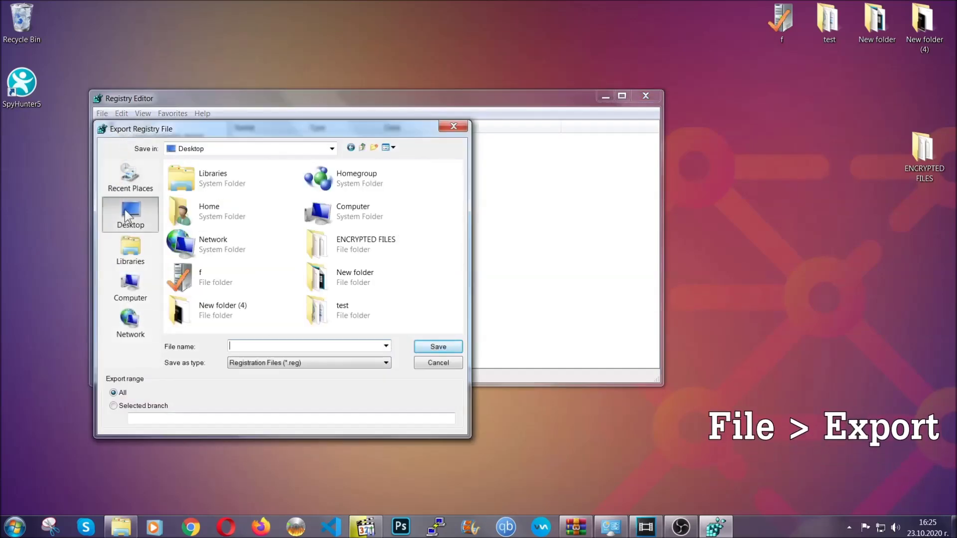
pyautogui.click(114, 394)
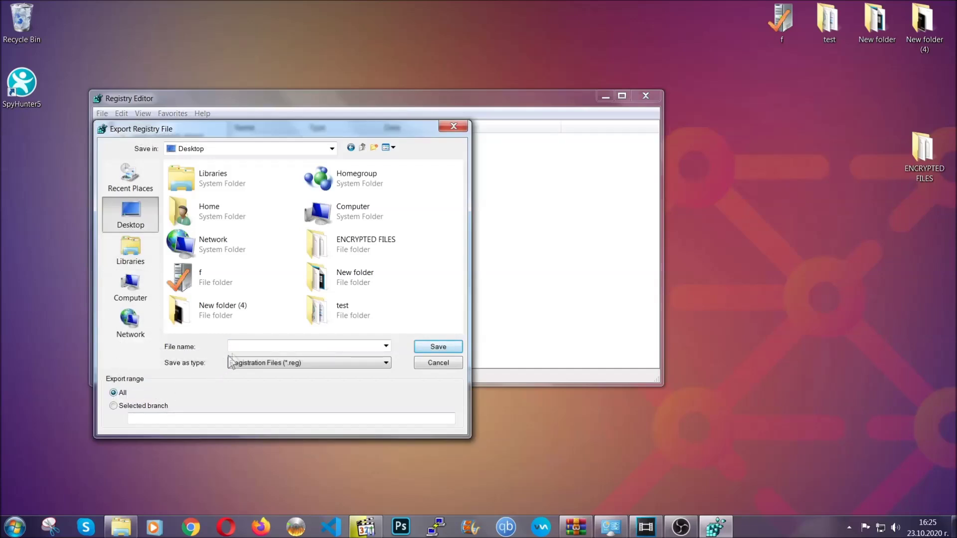
pyautogui.click(244, 346)
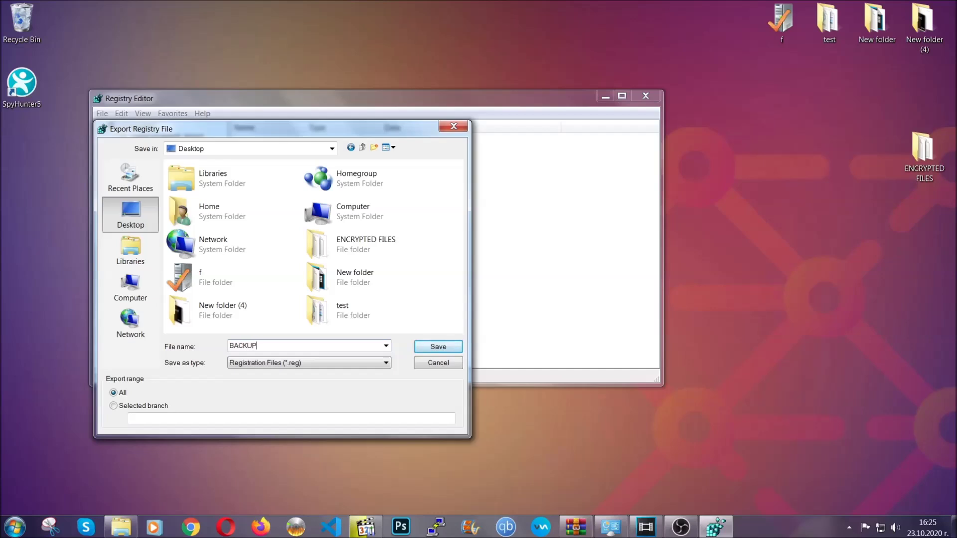
pyautogui.click(432, 348)
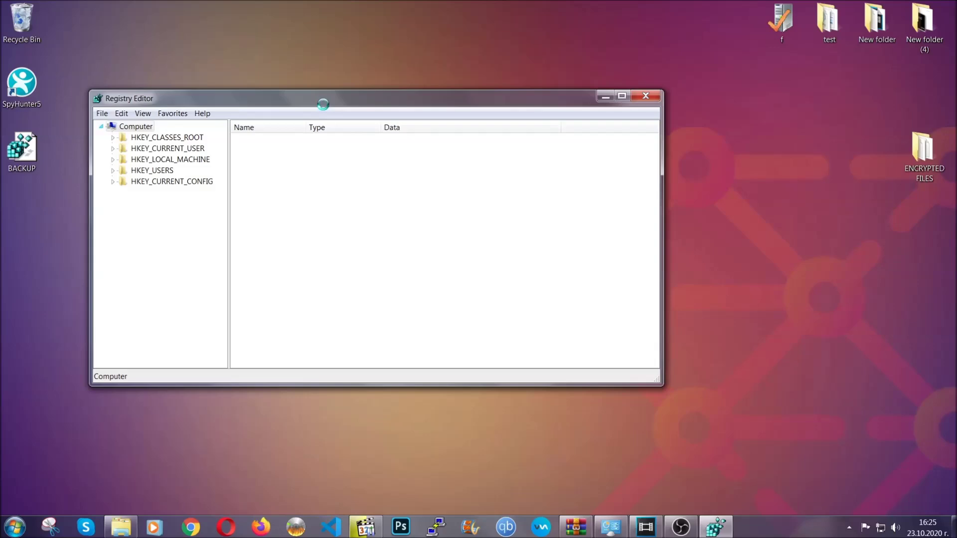
pyautogui.moveTo(323, 104); pyautogui.dragTo(418, 135)
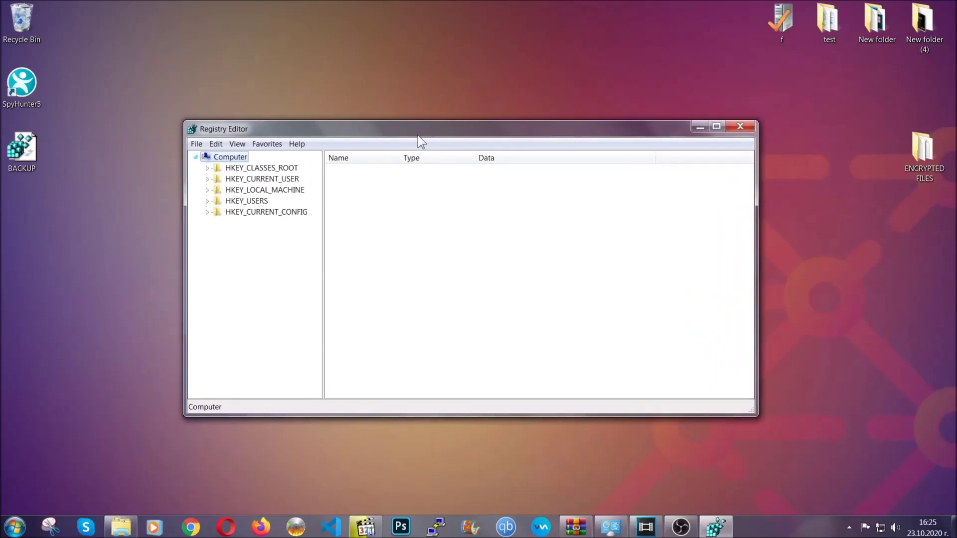
# Open the Registry Editor File menu and dismiss it without choosing a command
pyautogui.click(196, 145)
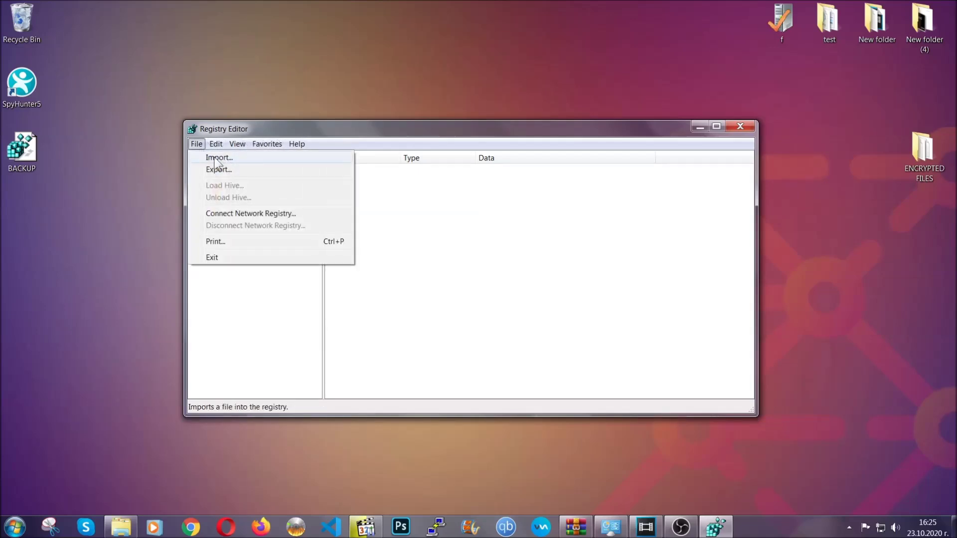
pyautogui.click(197, 144)
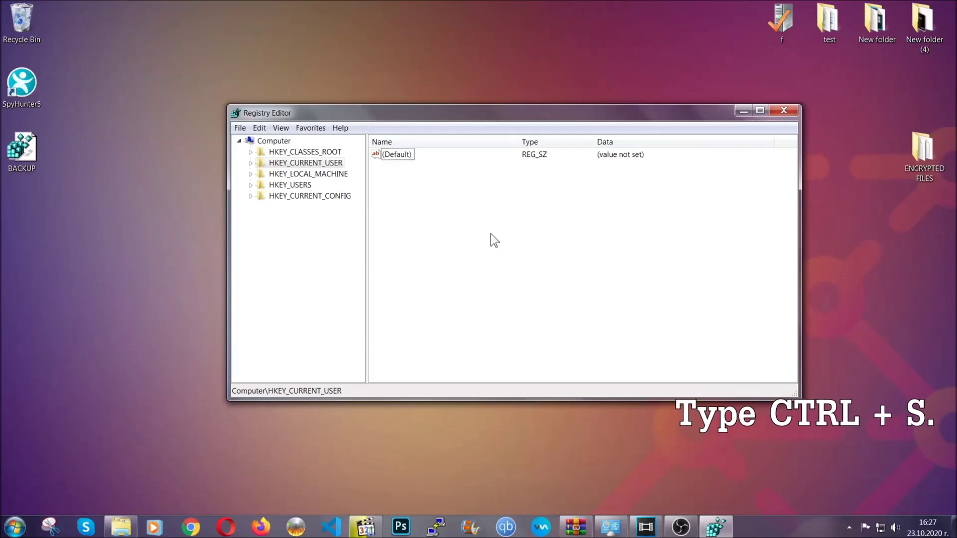
# Search the registry for 'RunOnce' and open the adjacent CurrentVersion\Run key showing THE VIRUS
pyautogui.hotkey('ctrl', 'f')
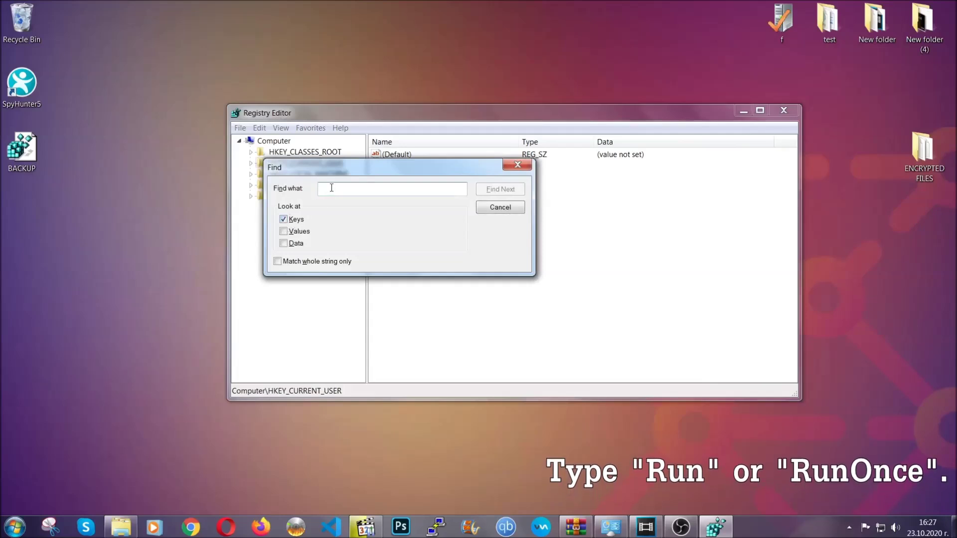
pyautogui.write('RunO')
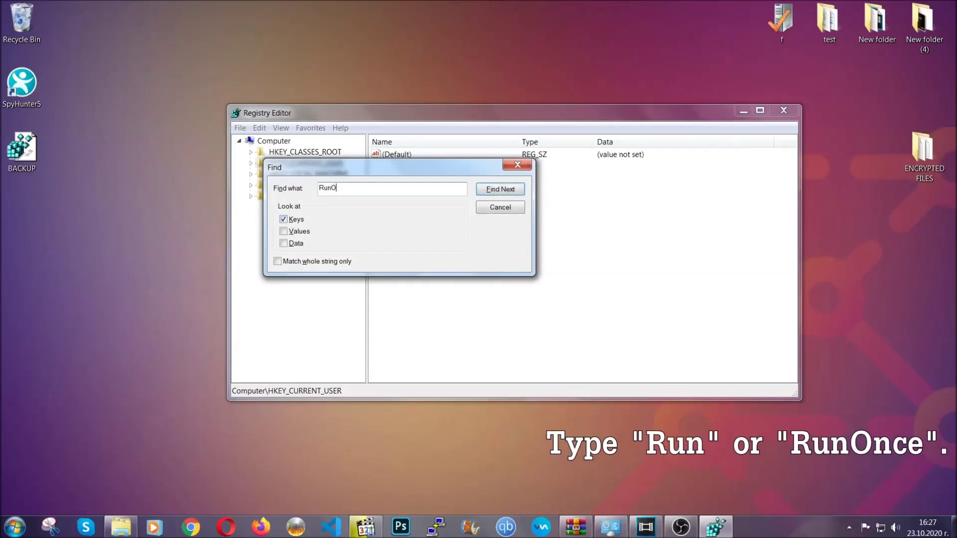
pyautogui.write('nce')
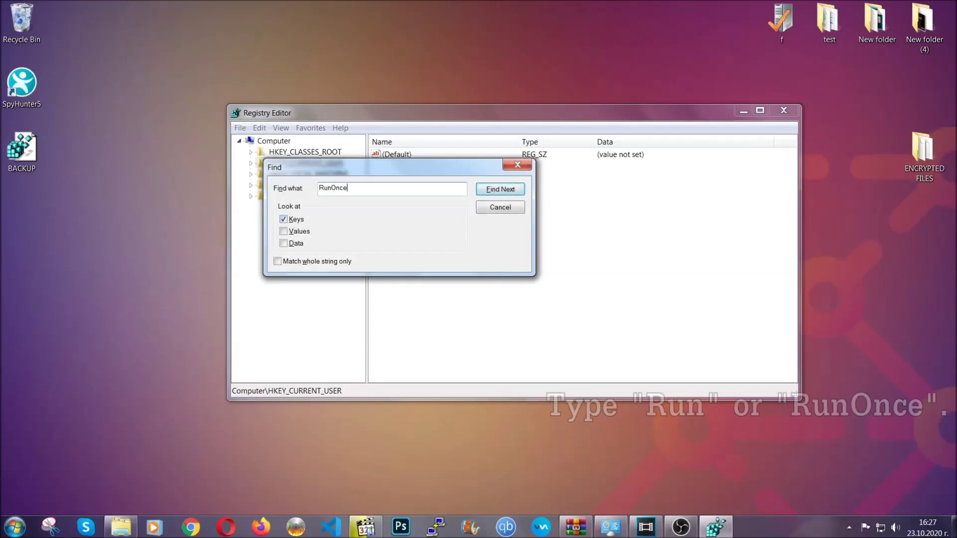
pyautogui.click(500, 189)
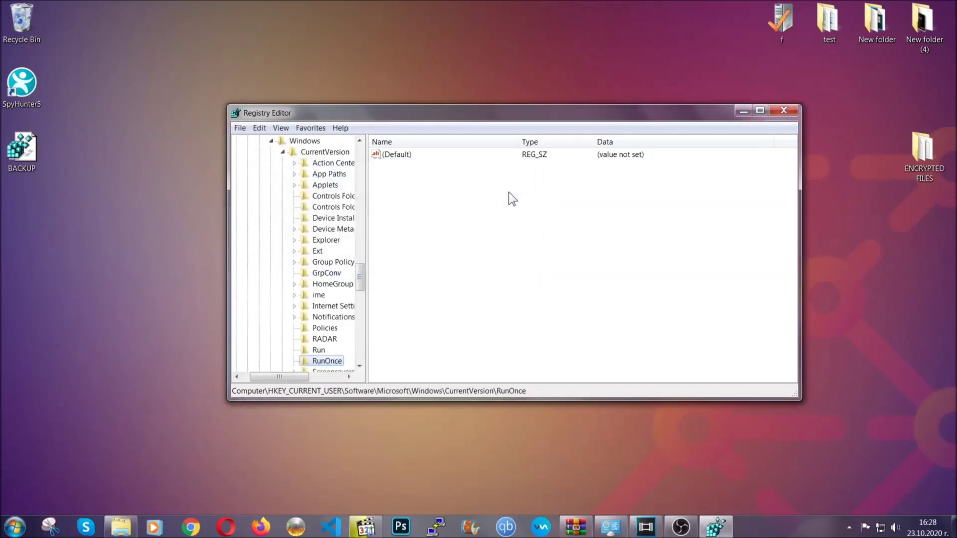
pyautogui.moveTo(364, 272); pyautogui.dragTo(361, 287)
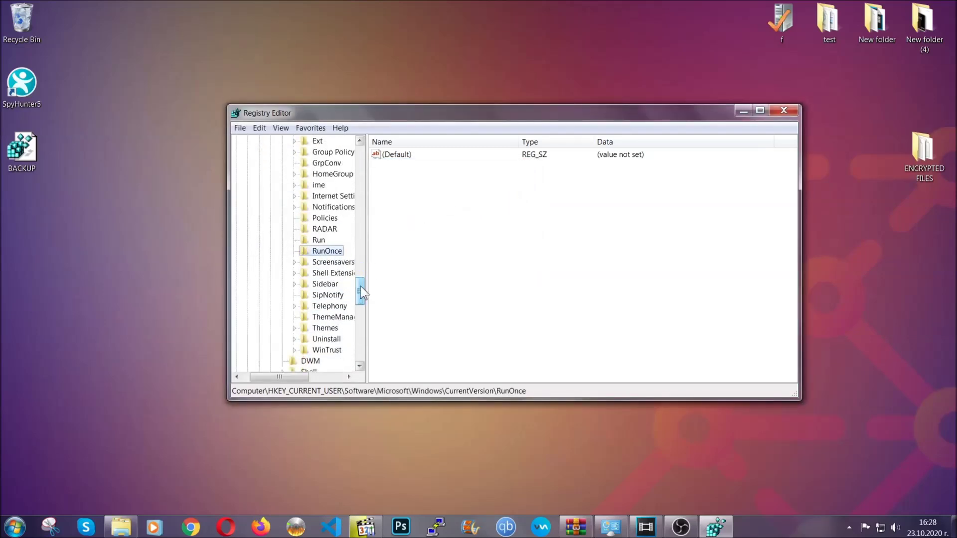
pyautogui.click(319, 241)
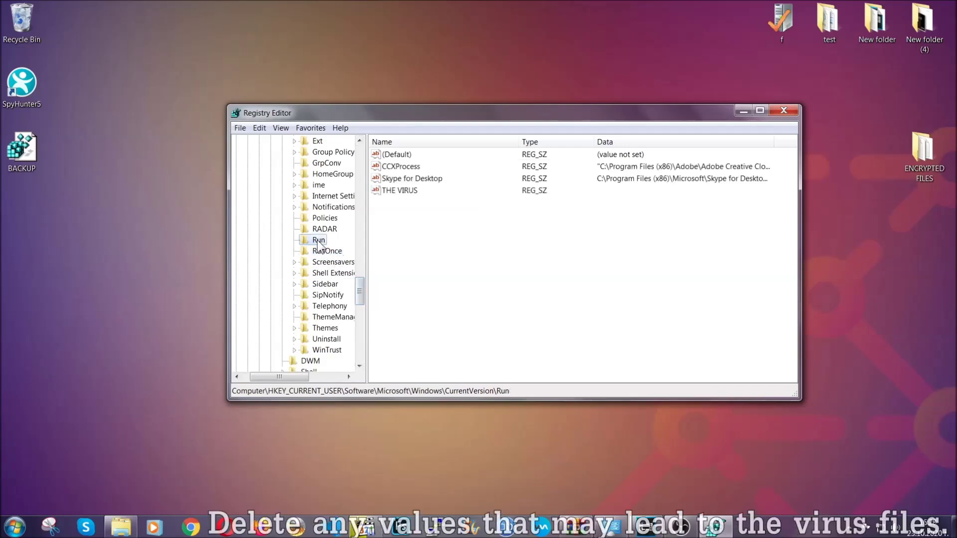
# Delete the THE VIRUS value from CurrentVersion\Run, confirming with Yes, then close Registry Editor
pyautogui.click(393, 193)
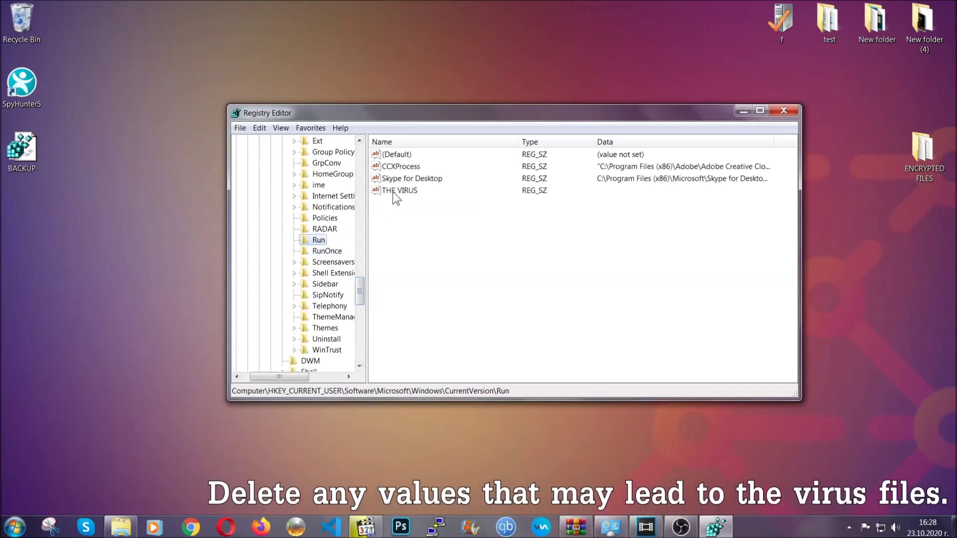
pyautogui.rightClick(394, 192)
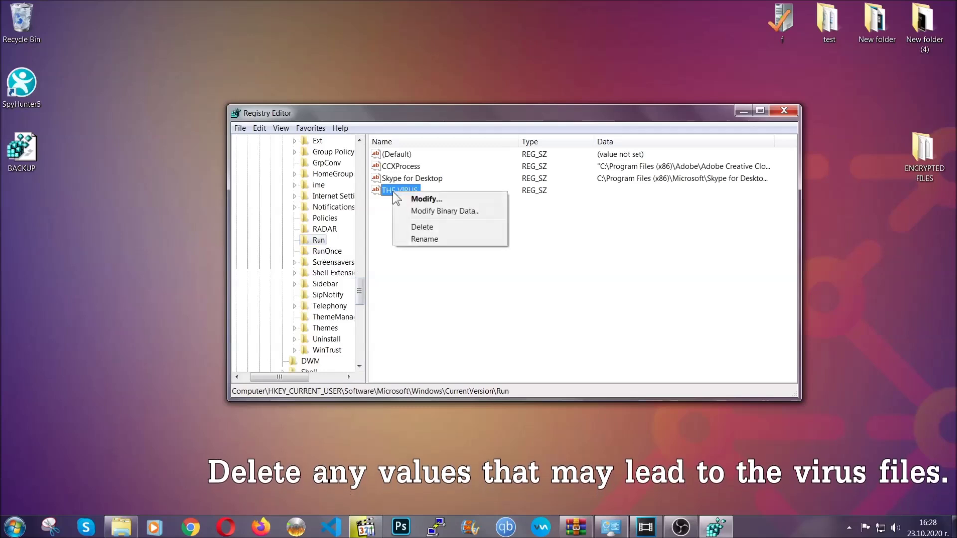
pyautogui.click(413, 227)
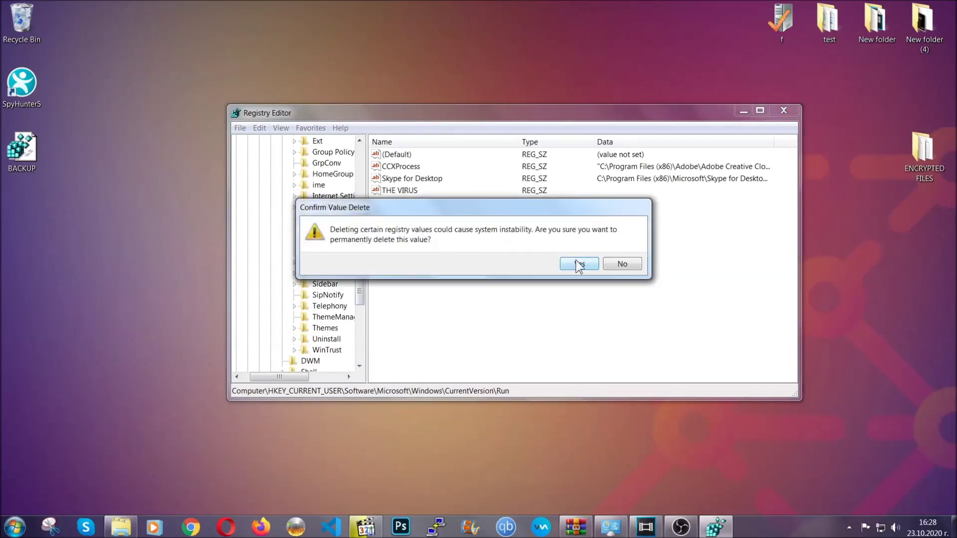
pyautogui.click(578, 264)
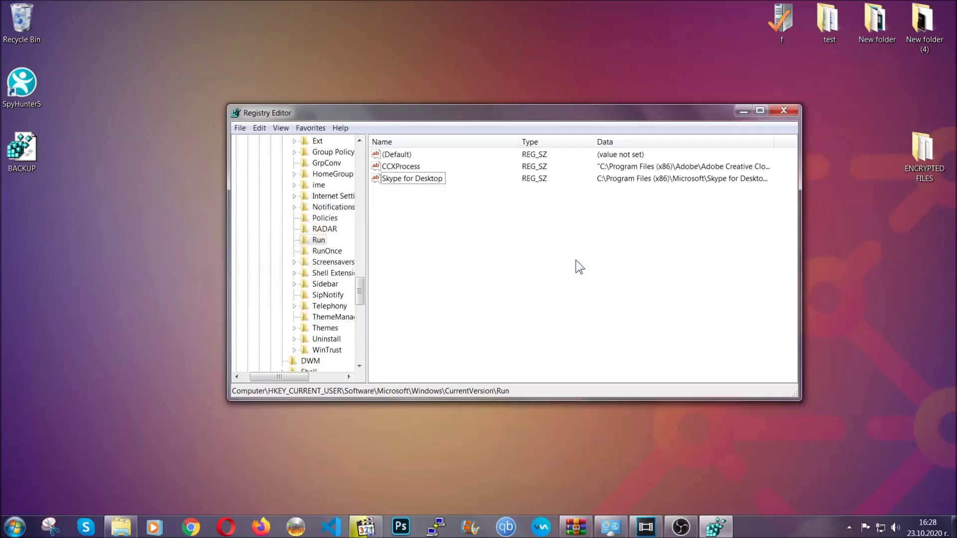
pyautogui.click(792, 110)
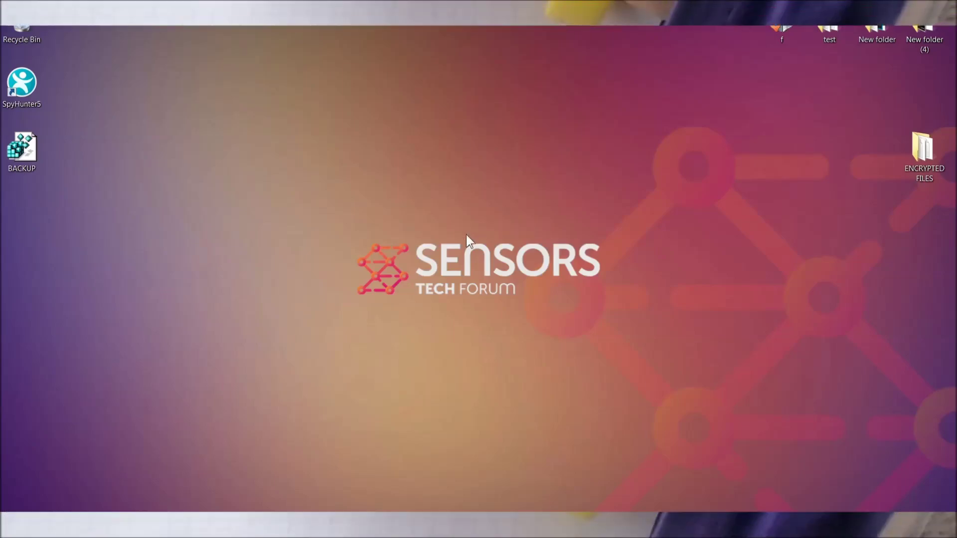